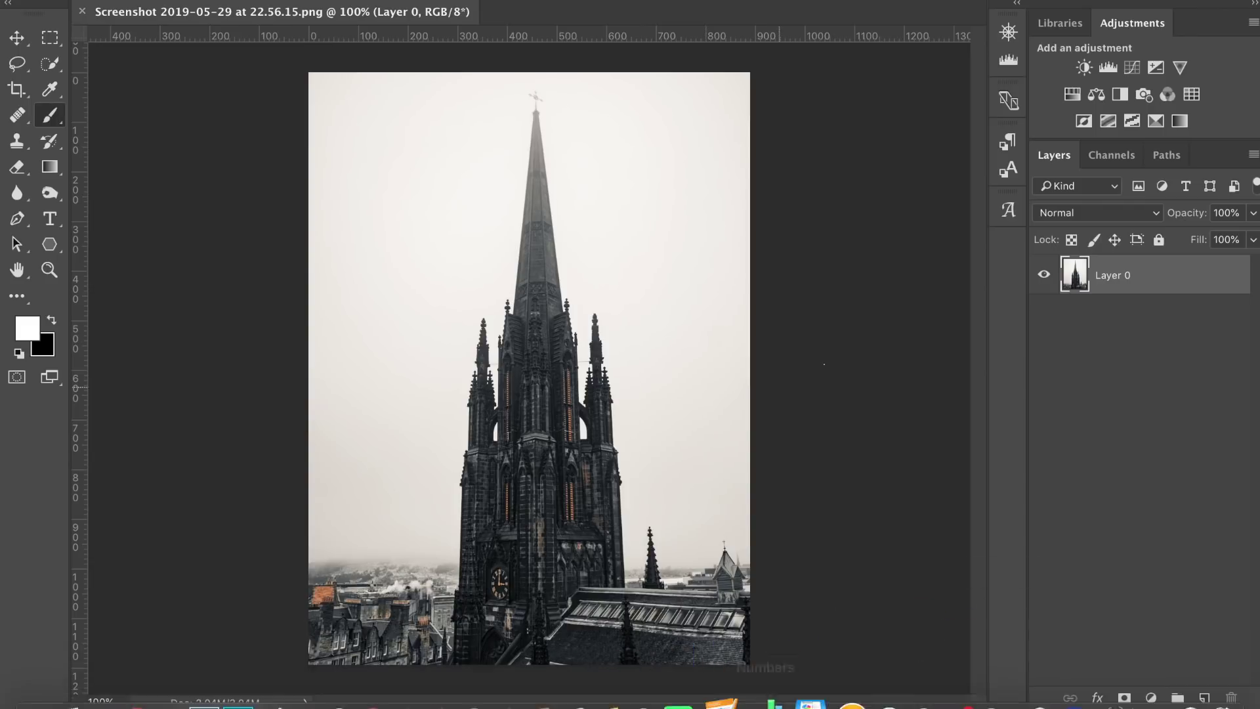
Step: Add an empty Layer 1 and set the 80 tip brush to 100% hardness at 27 px
{"action": "left_click", "coordinate": [1205, 699]}
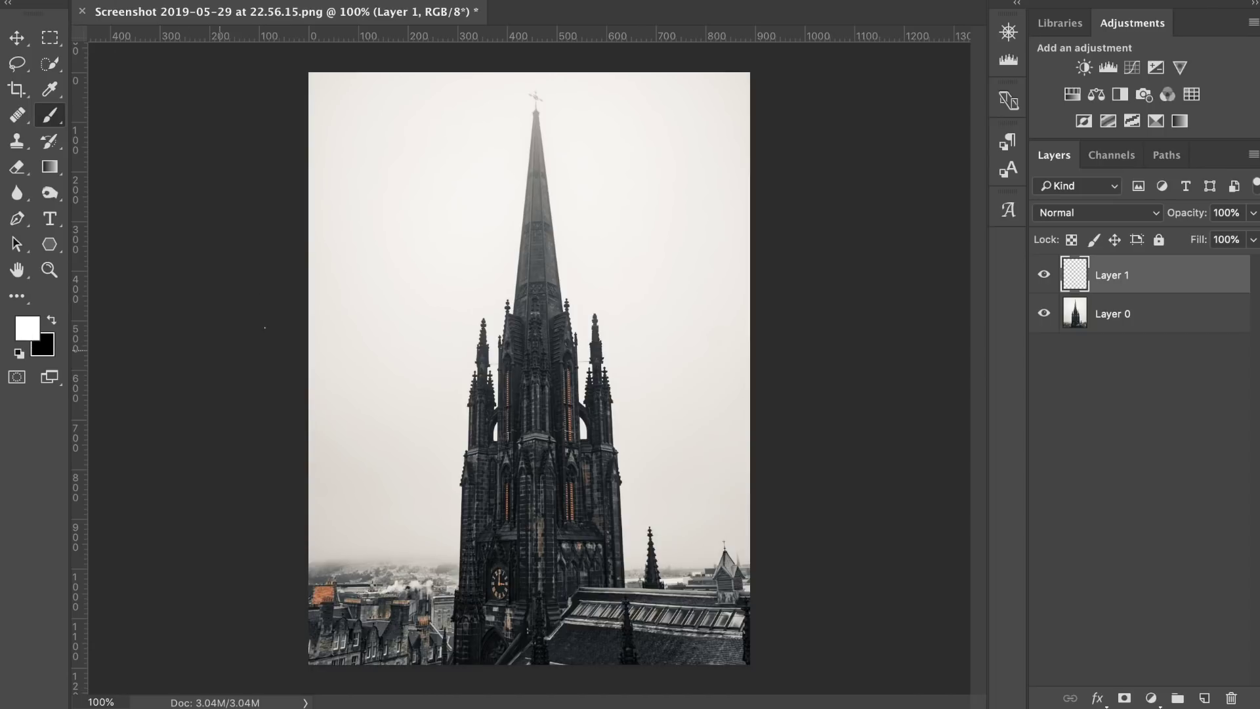
{"action": "left_click", "coordinate": [64, 2]}
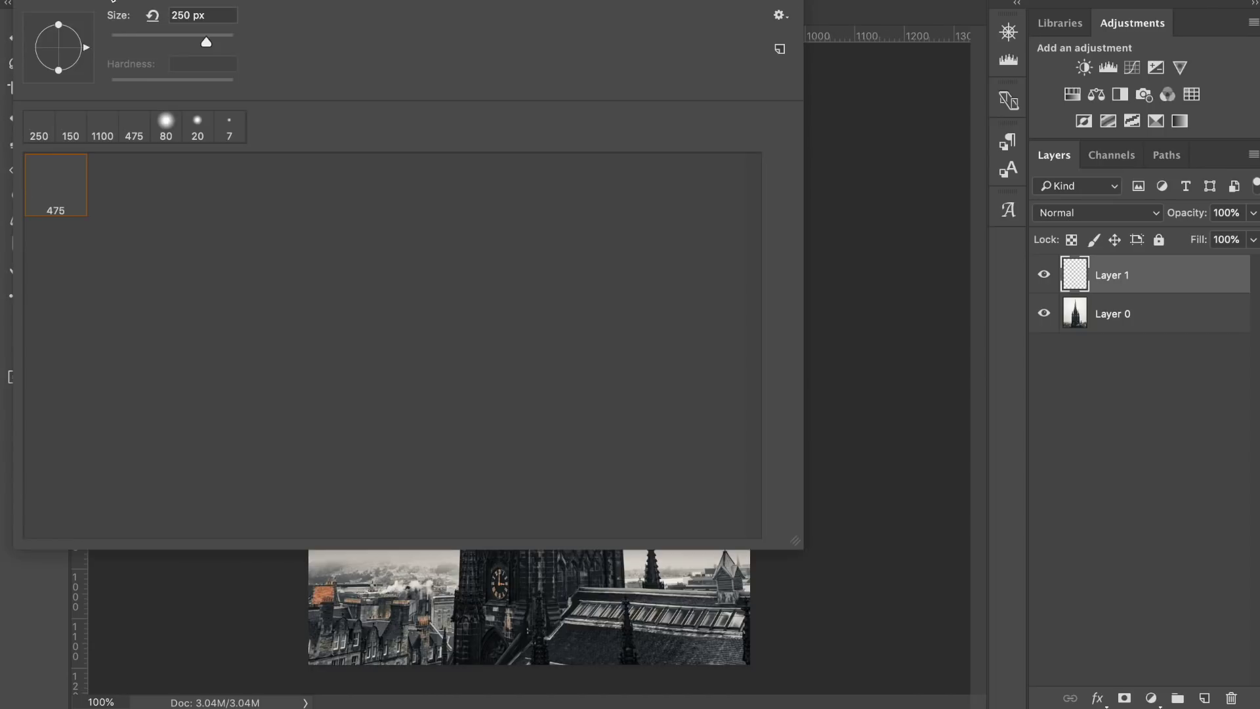
{"action": "left_click", "coordinate": [175, 122]}
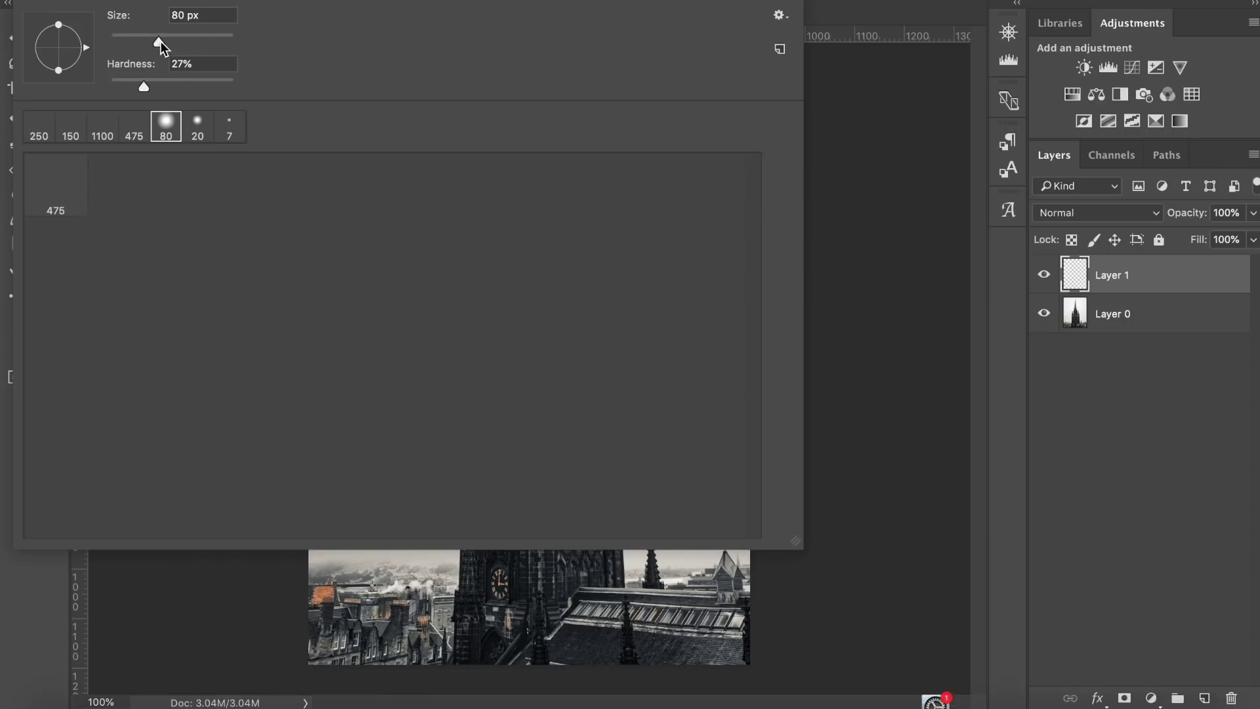
{"action": "left_click_drag", "start_coordinate": [143, 76], "coordinate": [317, 107]}
{"action": "left_click_drag", "start_coordinate": [158, 41], "coordinate": [128, 44]}
Step: Shrink the brush and paint a dozen or so white dots across the sky and spire
{"action": "left_click", "coordinate": [164, 644]}
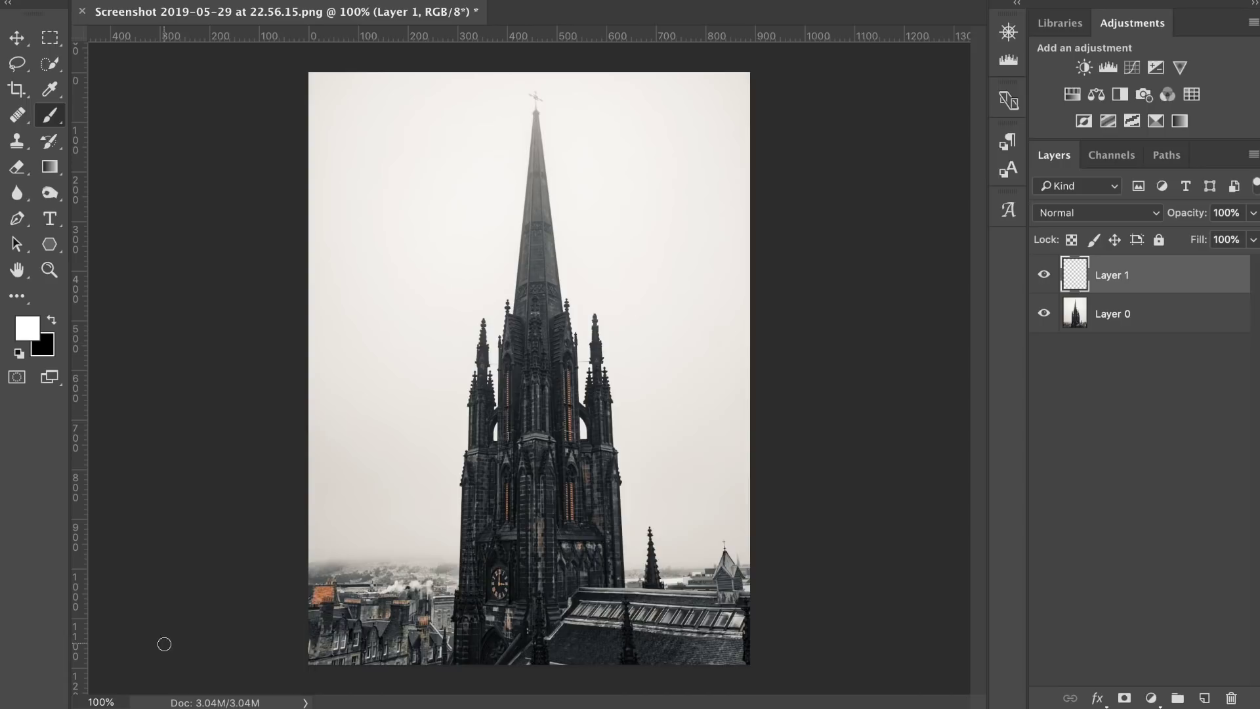
{"action": "key", "text": "bracketleft"}
{"action": "key", "text": "bracketleft"}
{"action": "left_click_drag", "start_coordinate": [385, 548], "coordinate": [367, 522]}
{"action": "left_click", "coordinate": [435, 517]}
{"action": "left_click", "coordinate": [374, 423]}
{"action": "left_click", "coordinate": [446, 431]}
{"action": "left_click", "coordinate": [446, 378]}
{"action": "left_click", "coordinate": [432, 314]}
{"action": "left_click", "coordinate": [390, 296]}
{"action": "left_click", "coordinate": [347, 323]}
{"action": "left_click", "coordinate": [333, 426]}
{"action": "left_click", "coordinate": [334, 494]}
{"action": "left_click", "coordinate": [386, 556]}
{"action": "left_click", "coordinate": [432, 550]}
{"action": "left_click", "coordinate": [529, 507]}
Step: Undo the white dots, then load PhlearnStarBrush to replace the current brush presets
{"action": "key", "text": "ctrl+alt+z"}
{"action": "key", "text": "ctrl+alt+z"}
{"action": "key", "text": "ctrl+alt+z"}
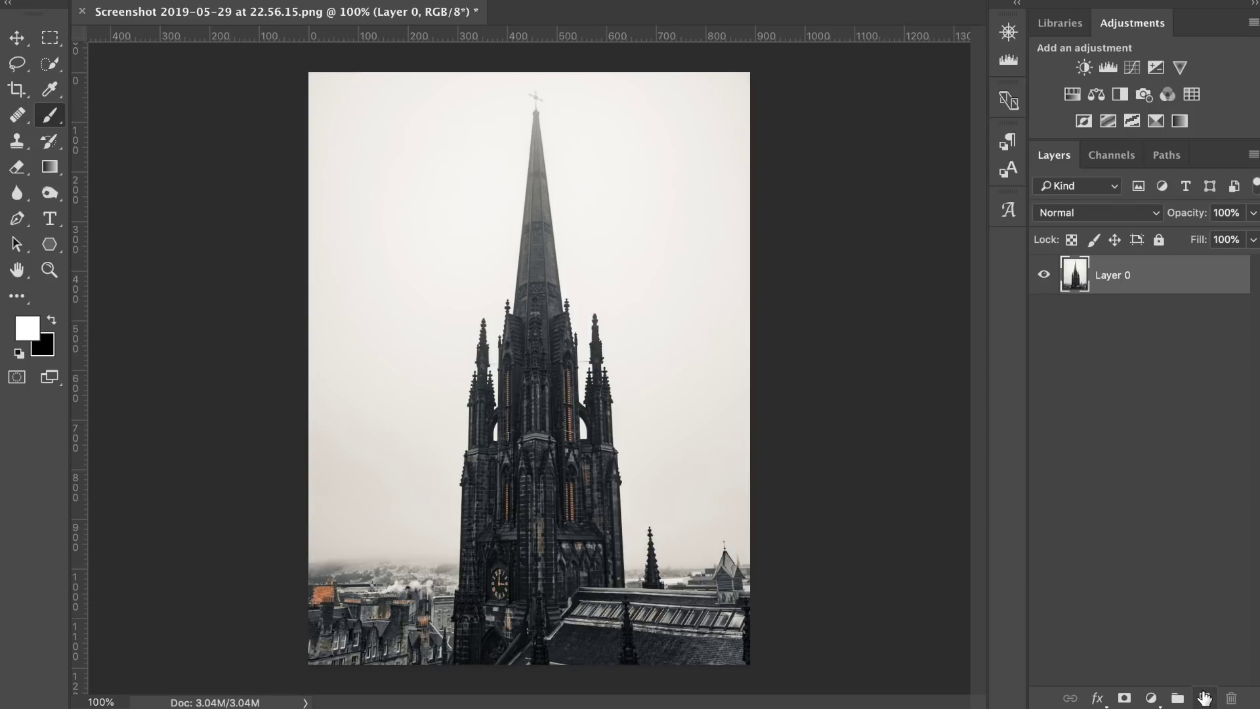
{"action": "key", "text": "shift+ctrl+z"}
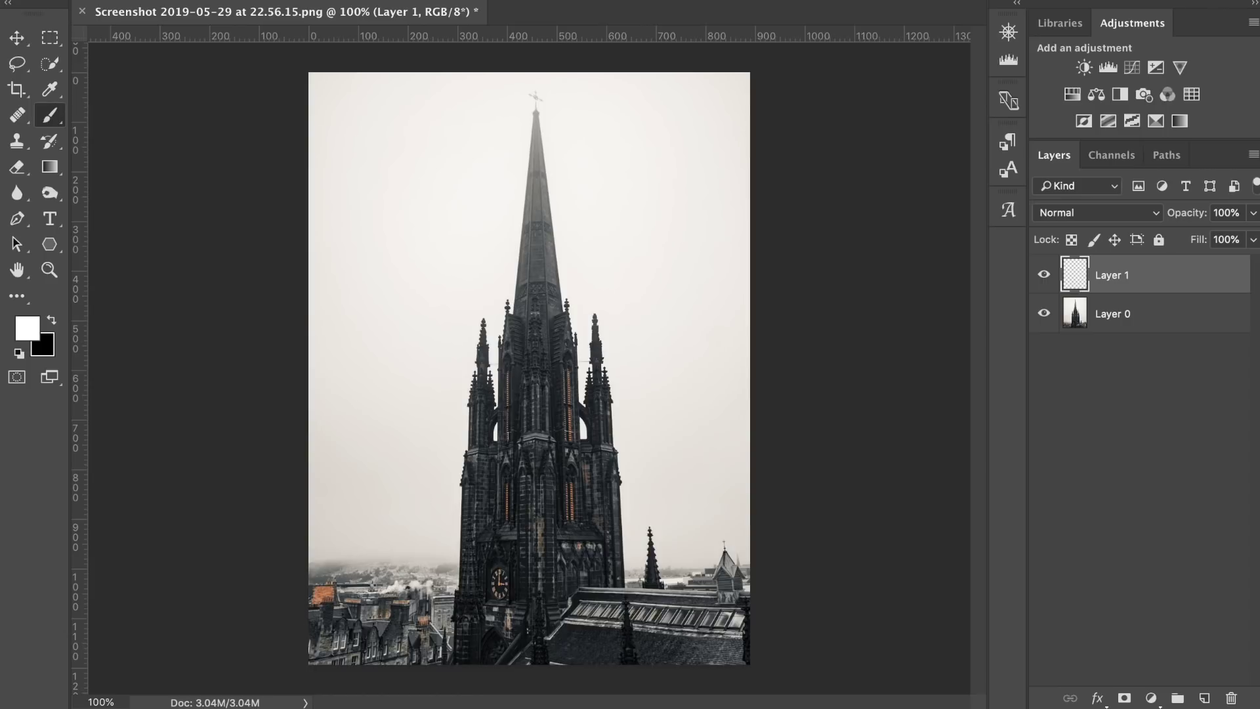
{"action": "right_click", "coordinate": [397, 79]}
{"action": "left_click", "coordinate": [779, 15]}
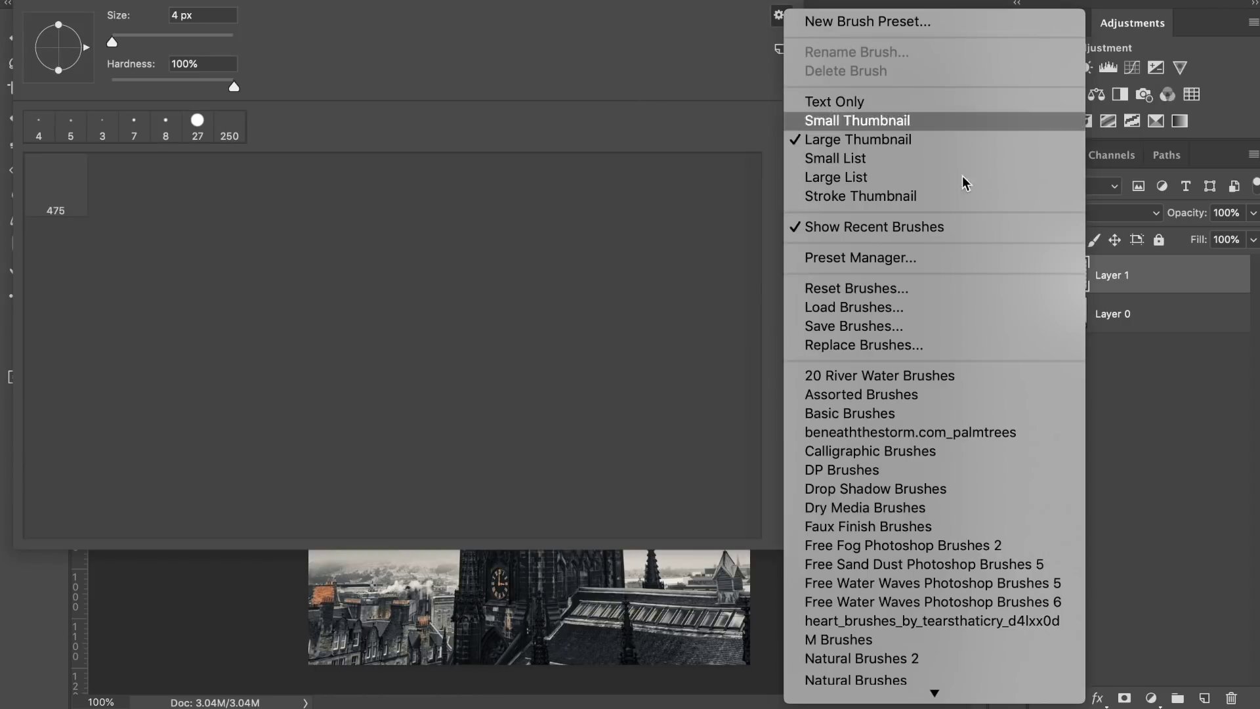
{"action": "scroll", "coordinate": [916, 656], "scroll_direction": "down", "scroll_amount": 5}
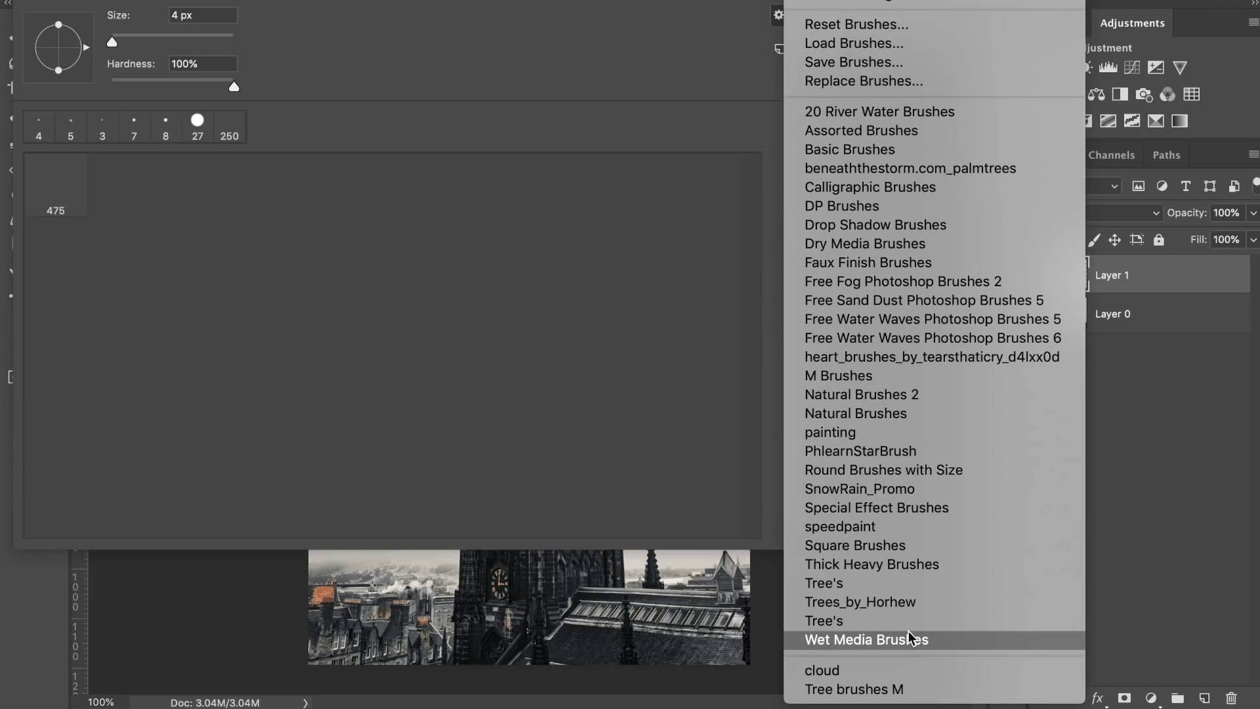
{"action": "left_click", "coordinate": [903, 452]}
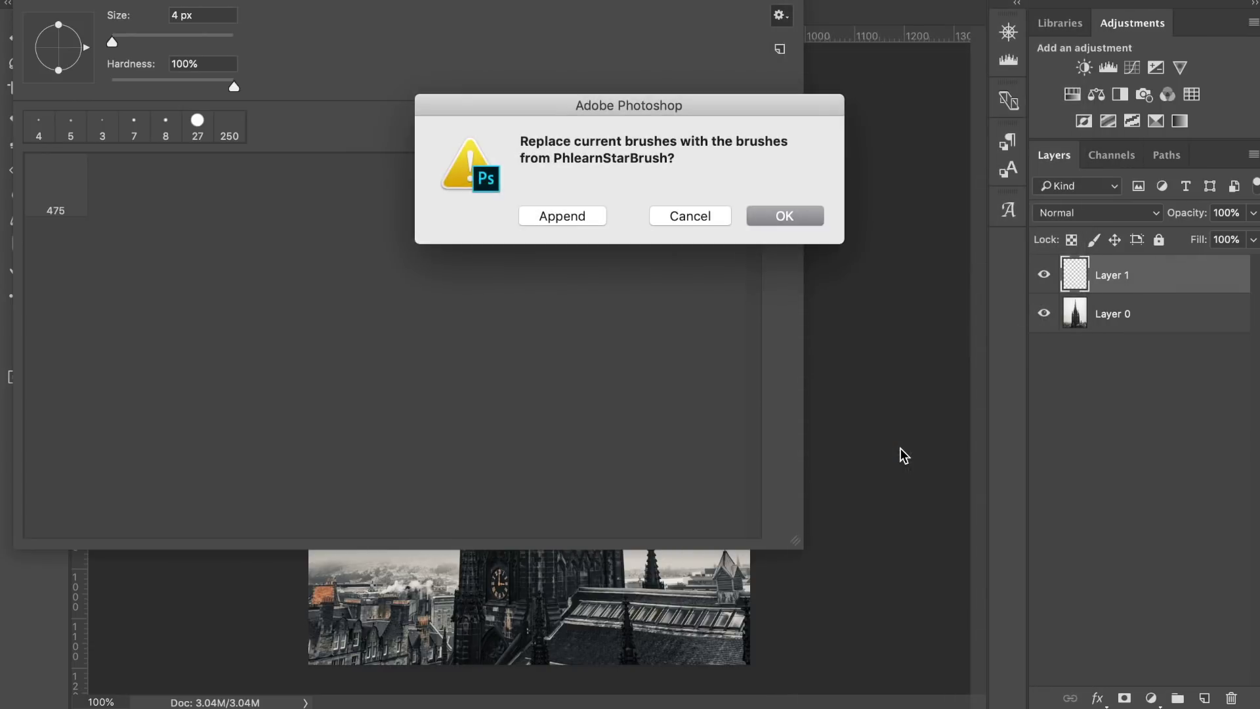
{"action": "left_click", "coordinate": [811, 216]}
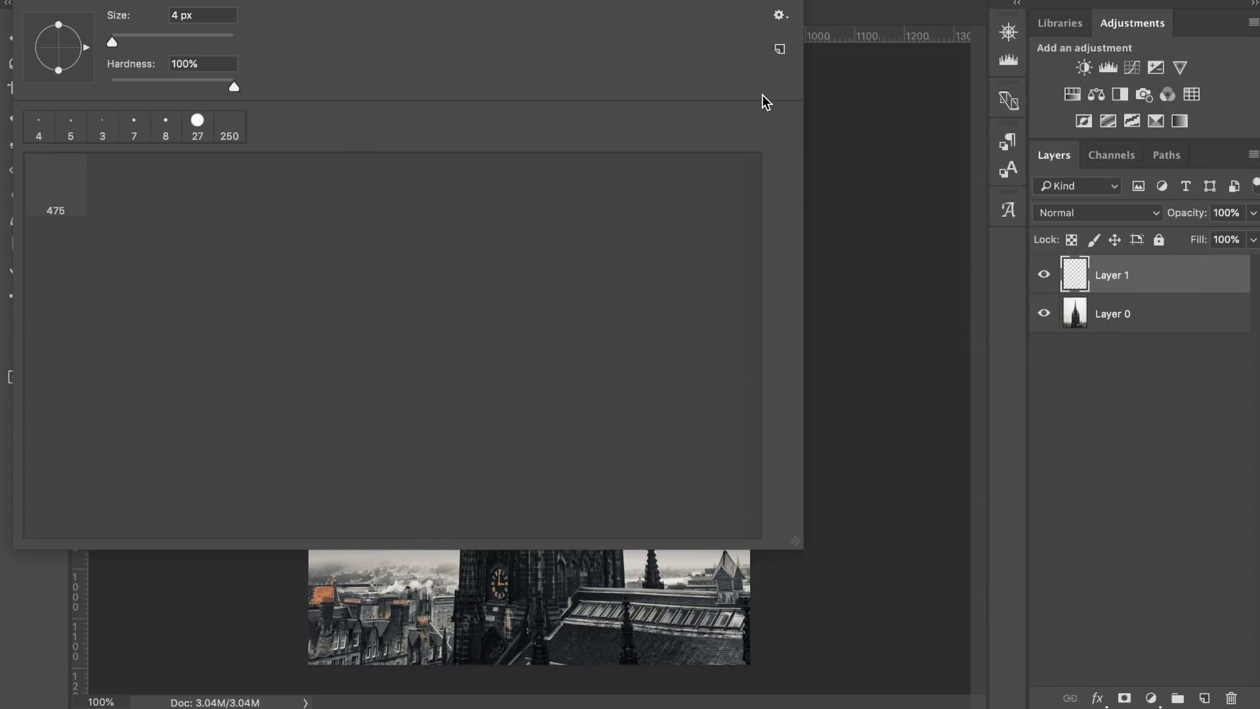
{"action": "key", "text": "Escape"}
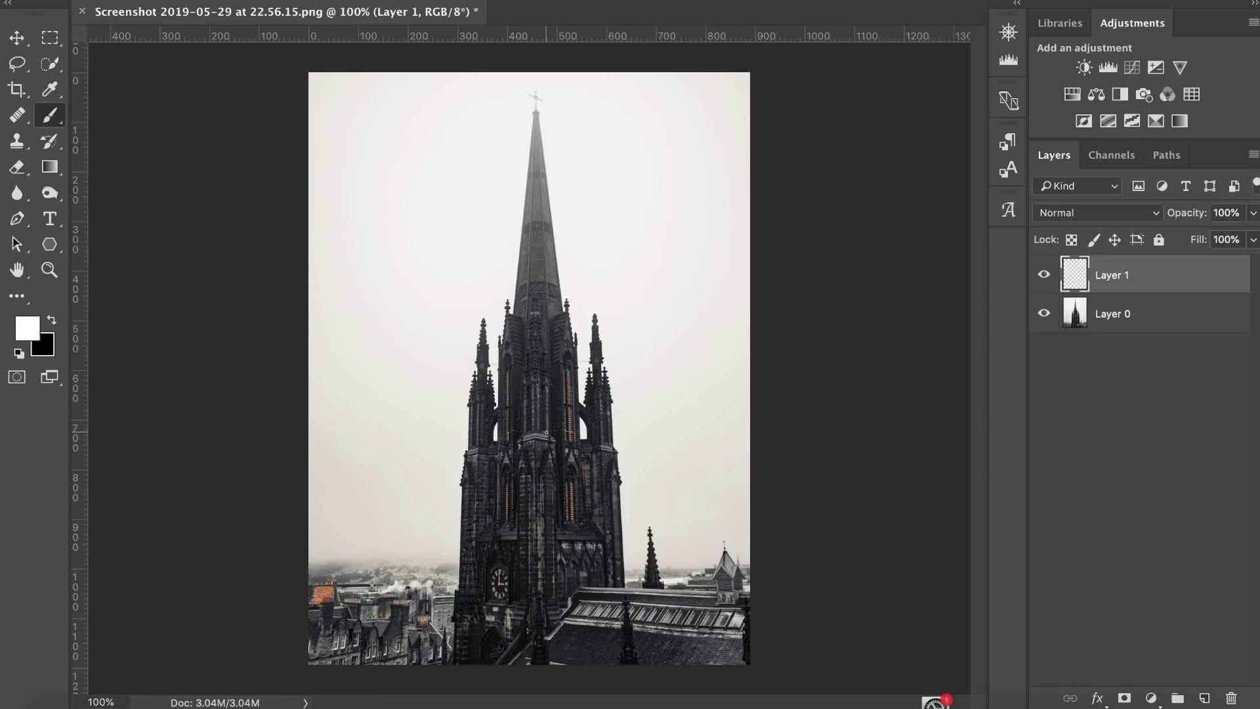
Step: Undo a white test stroke and select the 475 px brush preset
{"action": "mouse_move", "coordinate": [531, 566]}
{"action": "left_mouse_down"}
{"action": "mouse_move", "coordinate": [478, 498]}
{"action": "mouse_move", "coordinate": [502, 471]}
{"action": "left_mouse_up"}
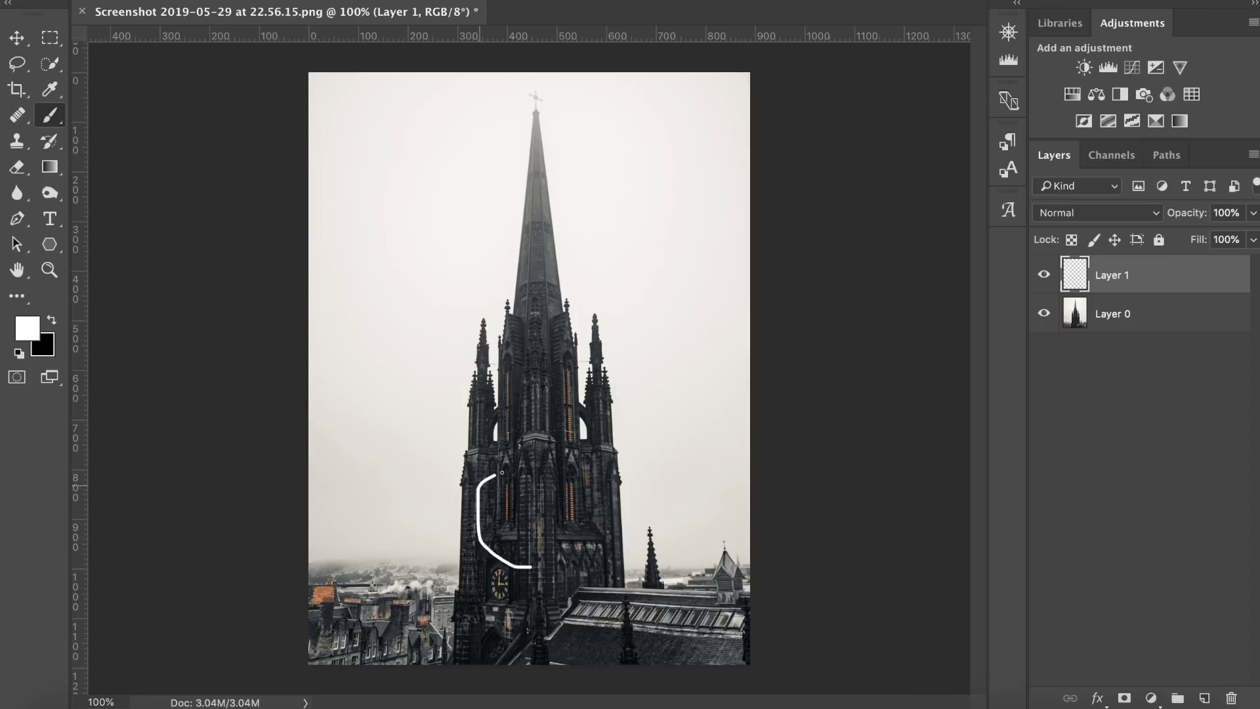
{"action": "key", "text": "super+z"}
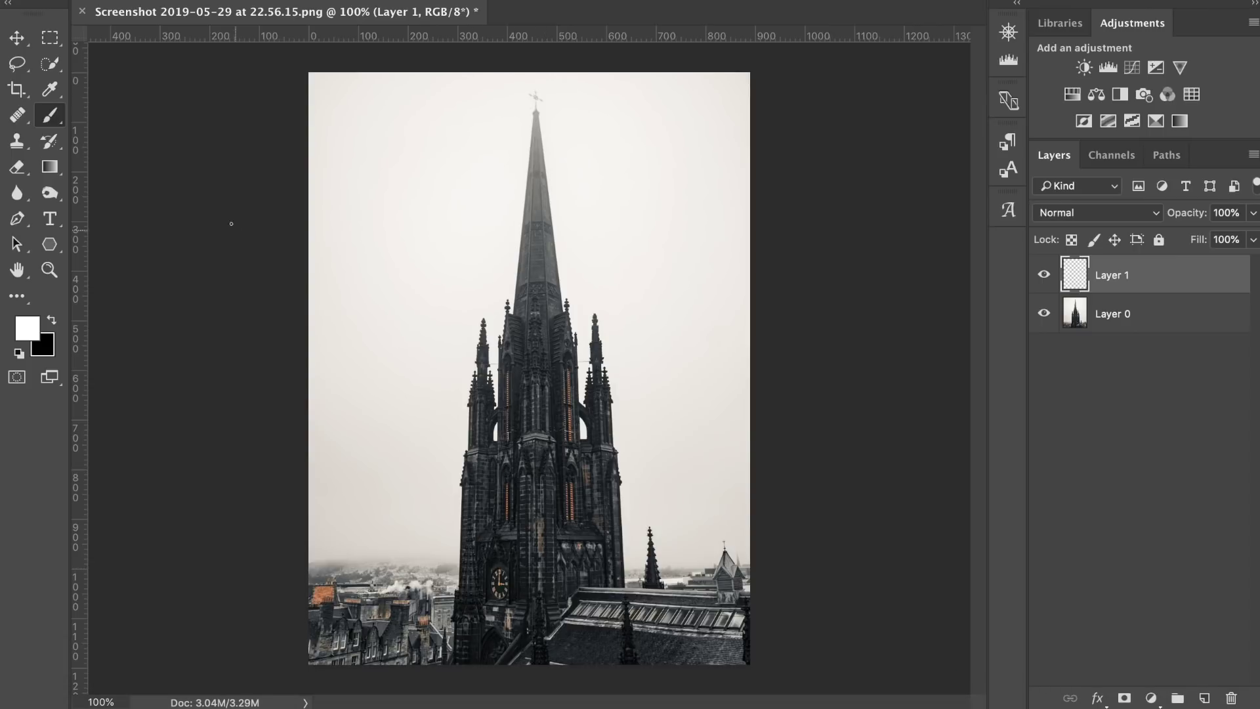
{"action": "right_click", "coordinate": [230, 219]}
{"action": "left_click", "coordinate": [87, 191]}
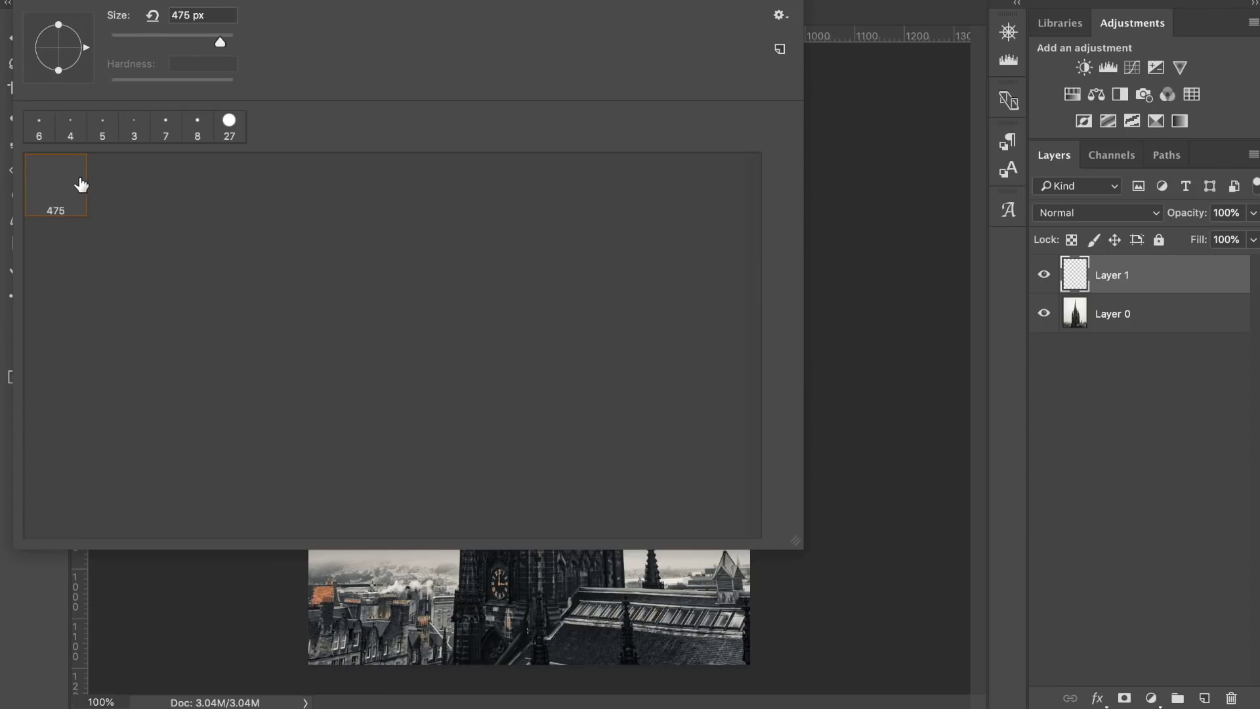
{"action": "key", "text": "Return"}
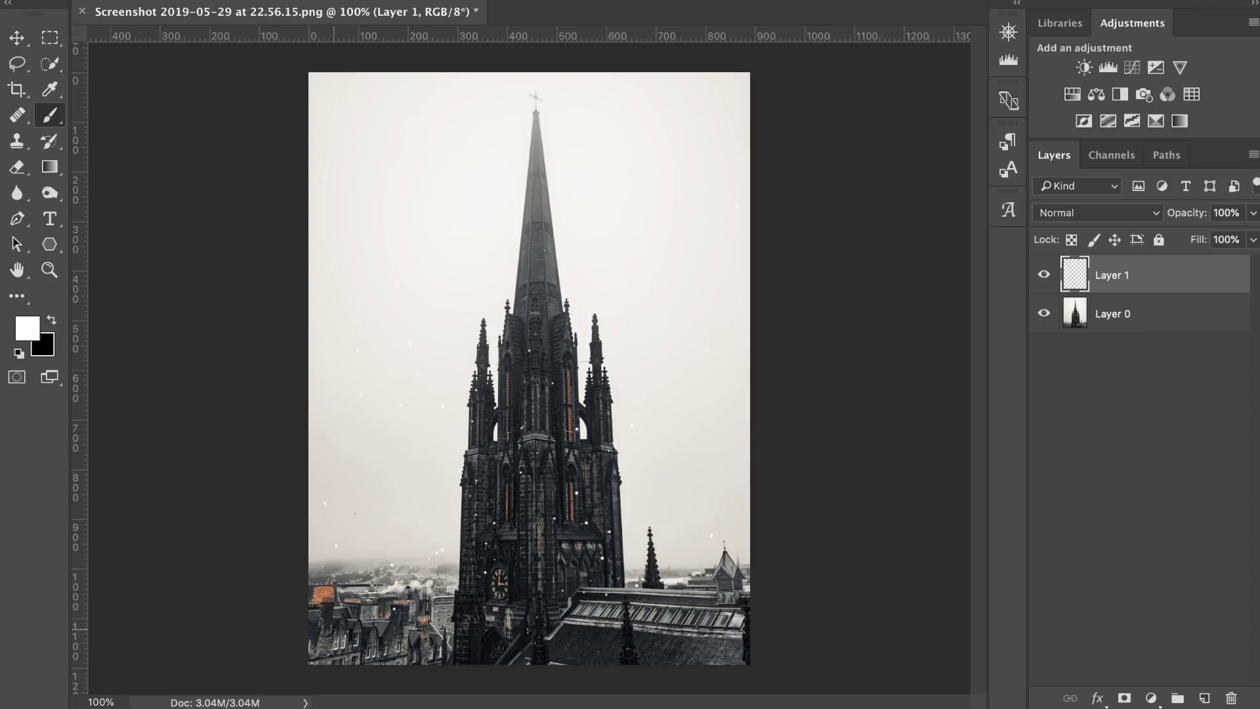
Step: Scatter white specks over the spire and sky, keeping Layer 1's blend mode Normal
{"action": "left_click_drag", "start_coordinate": [663, 429], "coordinate": [586, 117]}
{"action": "left_click", "coordinate": [684, 297]}
{"action": "left_click", "coordinate": [1074, 202]}
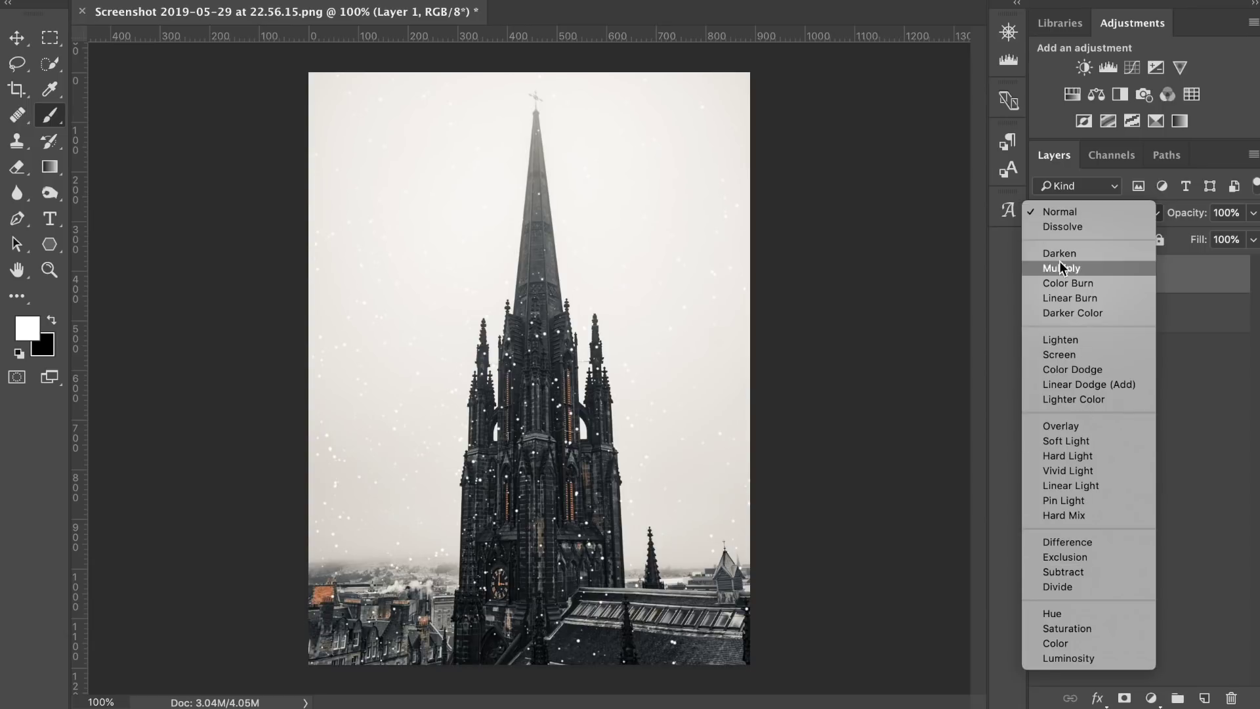
{"action": "left_click", "coordinate": [1057, 210]}
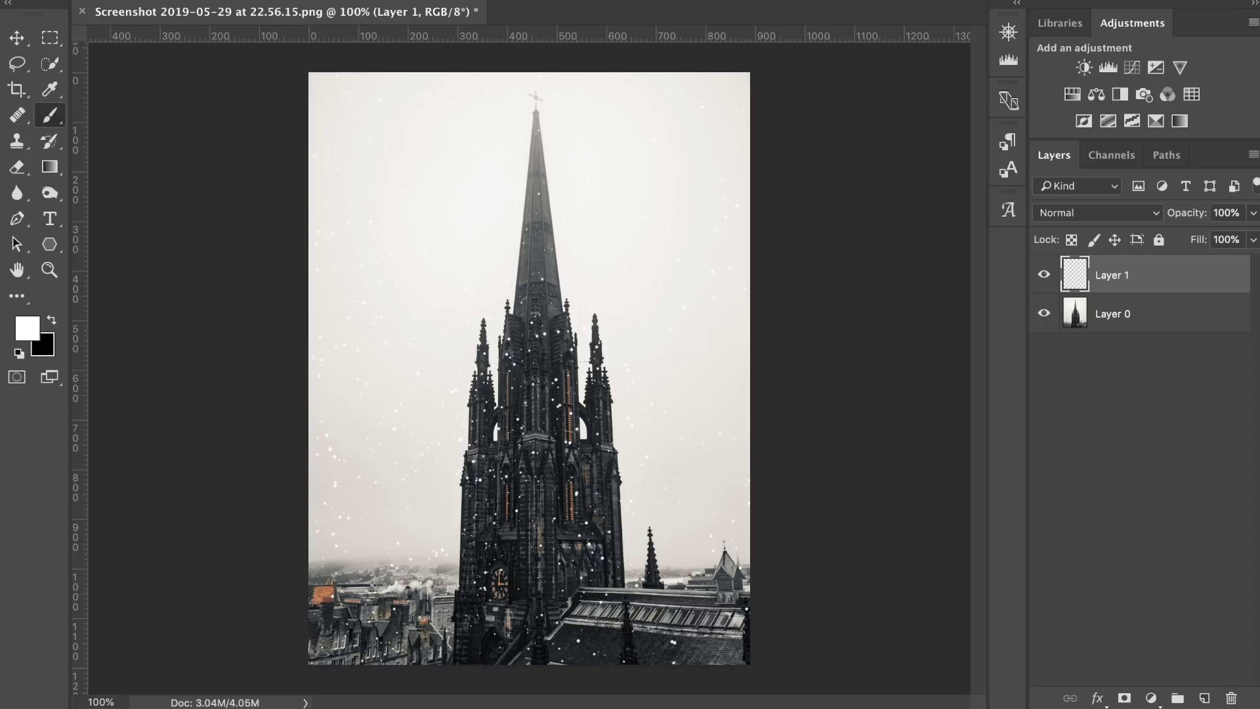
Step: Apply a Motion Blur at 78° angle and 23 px distance to Layer 1's dots
{"action": "left_click", "coordinate": [485, 0]}
{"action": "mouse_move", "coordinate": [515, 164]}
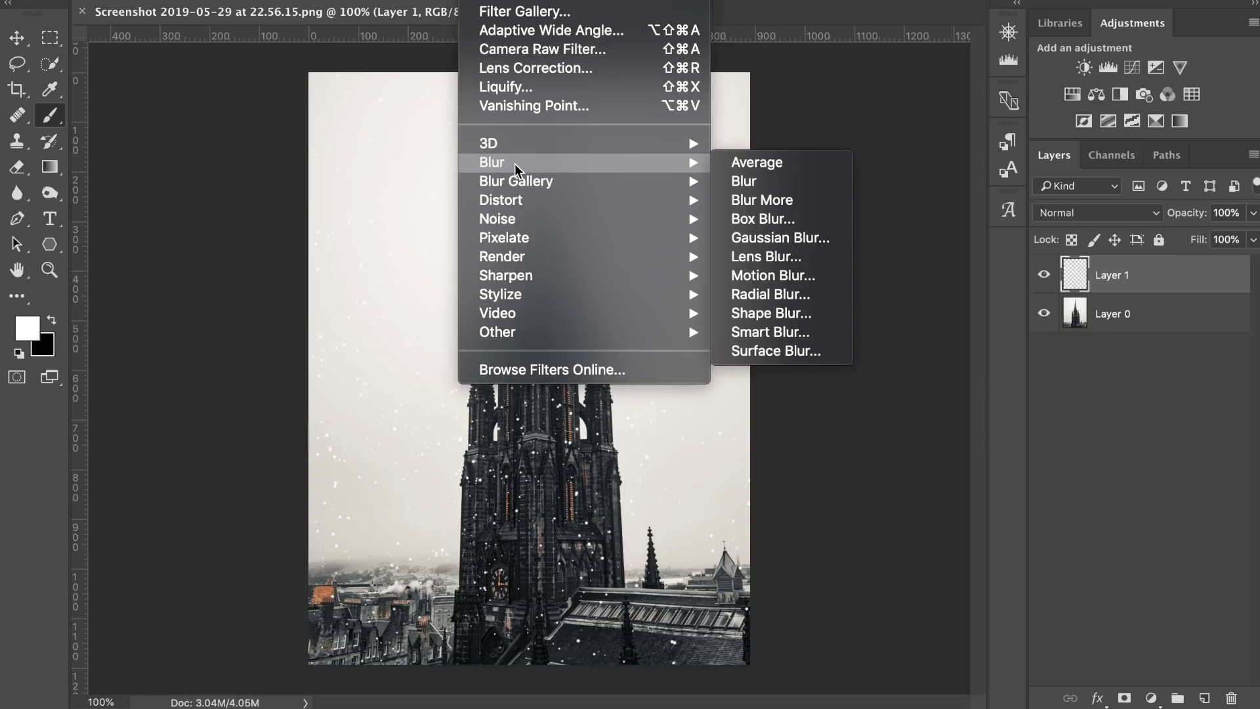
{"action": "left_click", "coordinate": [783, 275]}
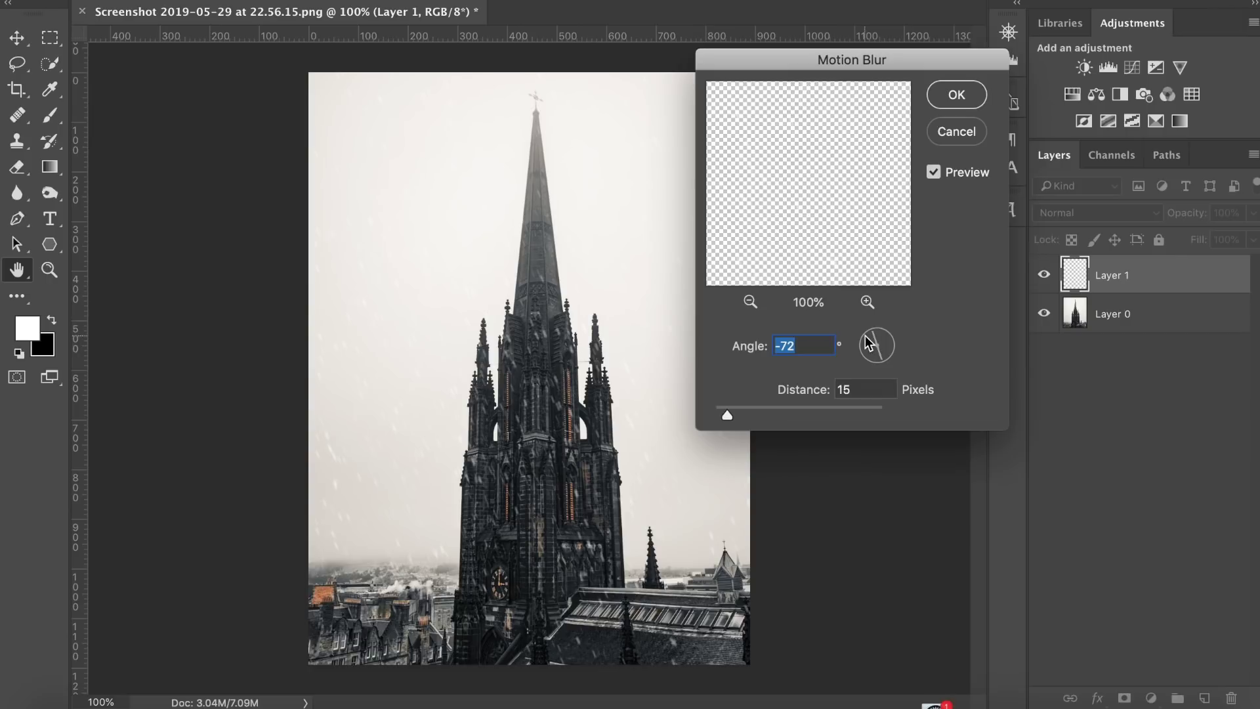
{"action": "left_click", "coordinate": [889, 331]}
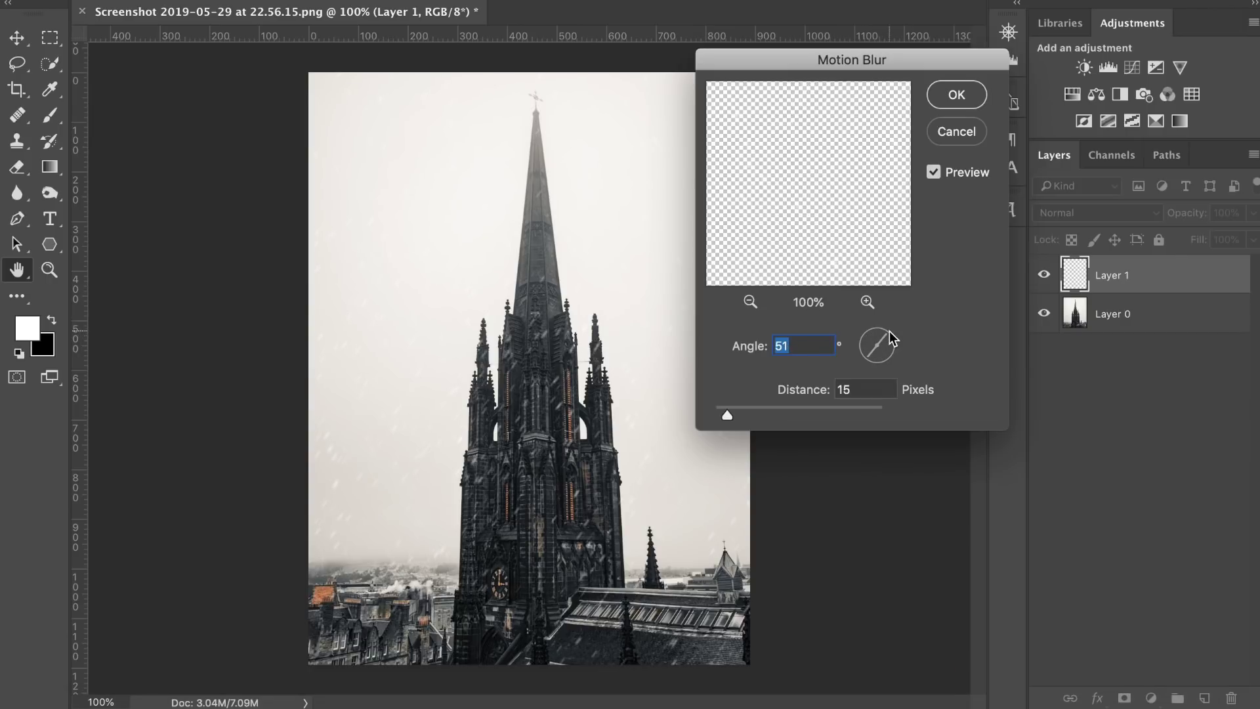
{"action": "left_click", "coordinate": [880, 334]}
{"action": "left_click_drag", "start_coordinate": [729, 413], "coordinate": [741, 410]}
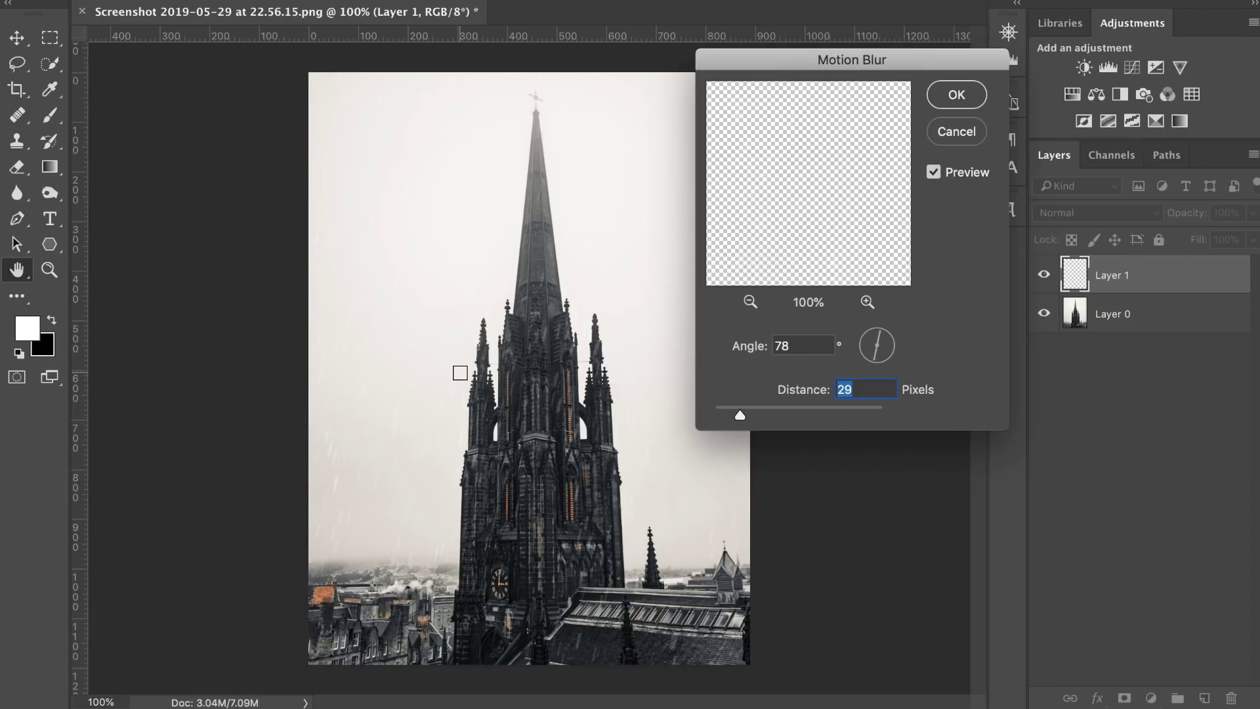
{"action": "left_click_drag", "start_coordinate": [739, 414], "coordinate": [735, 410]}
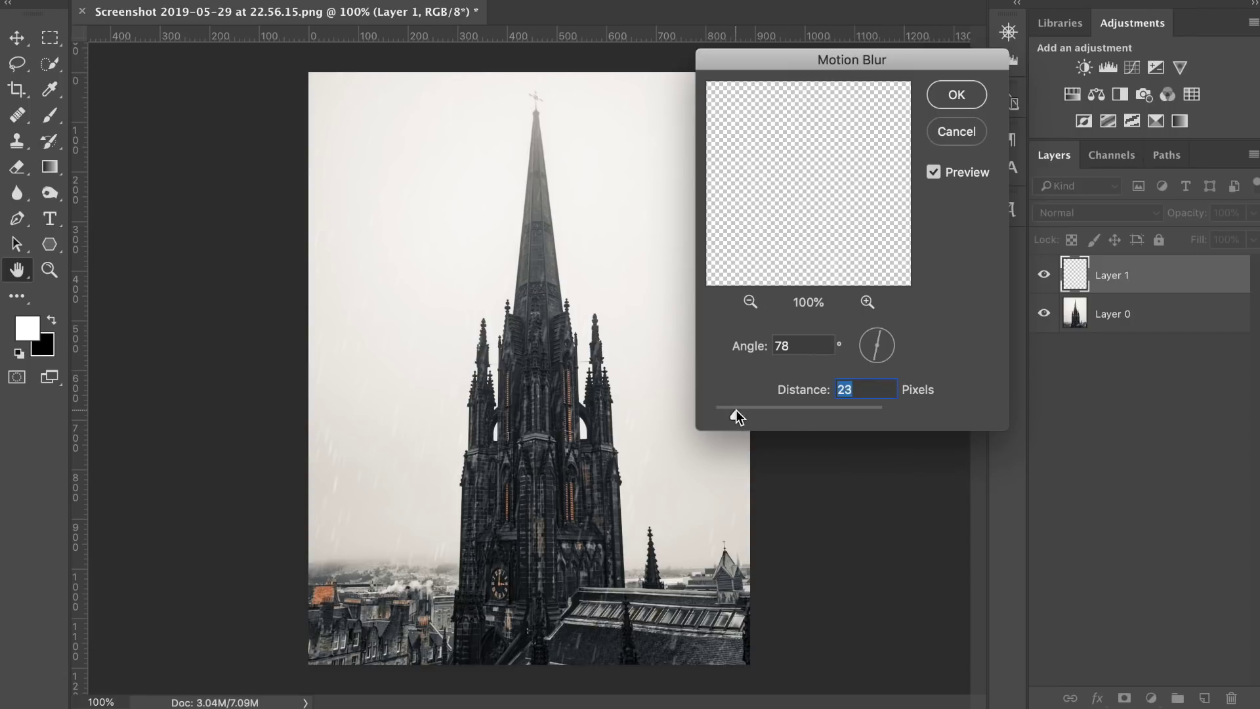
{"action": "left_click", "coordinate": [956, 94]}
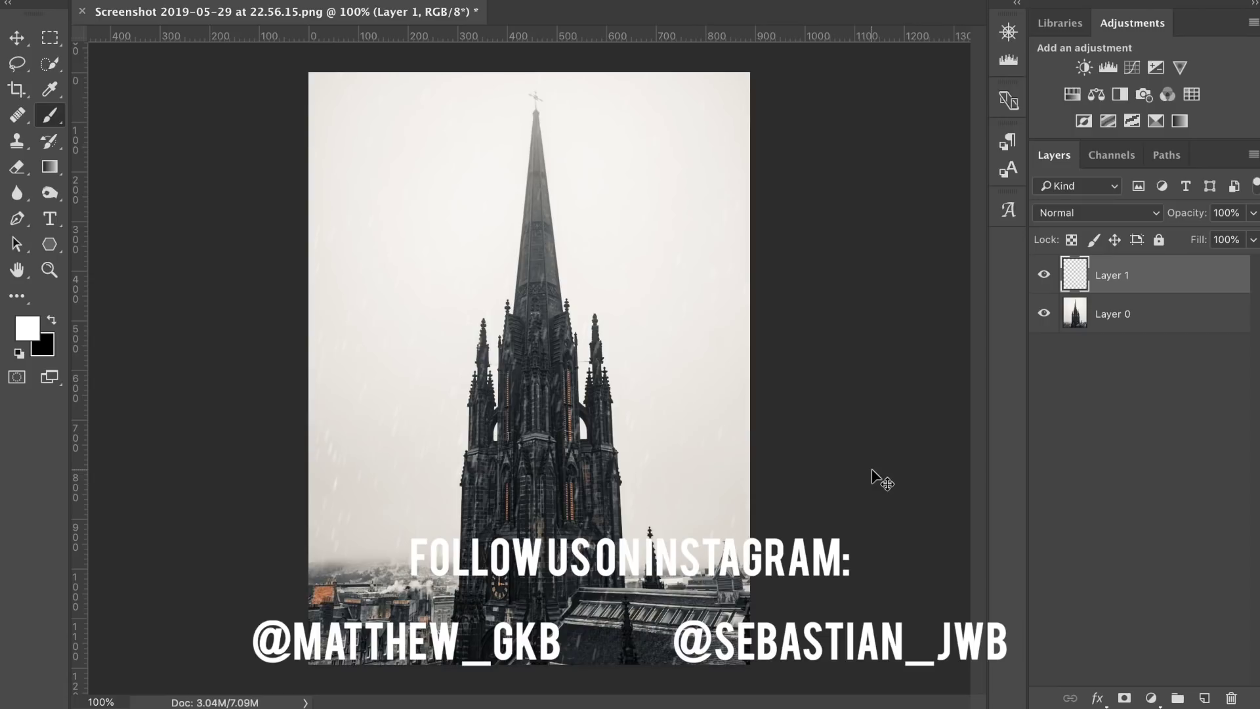
Step: Keep a single Layer 1 copy of the rain layer and add an empty Layer 2
{"action": "key", "text": "ctrl+j"}
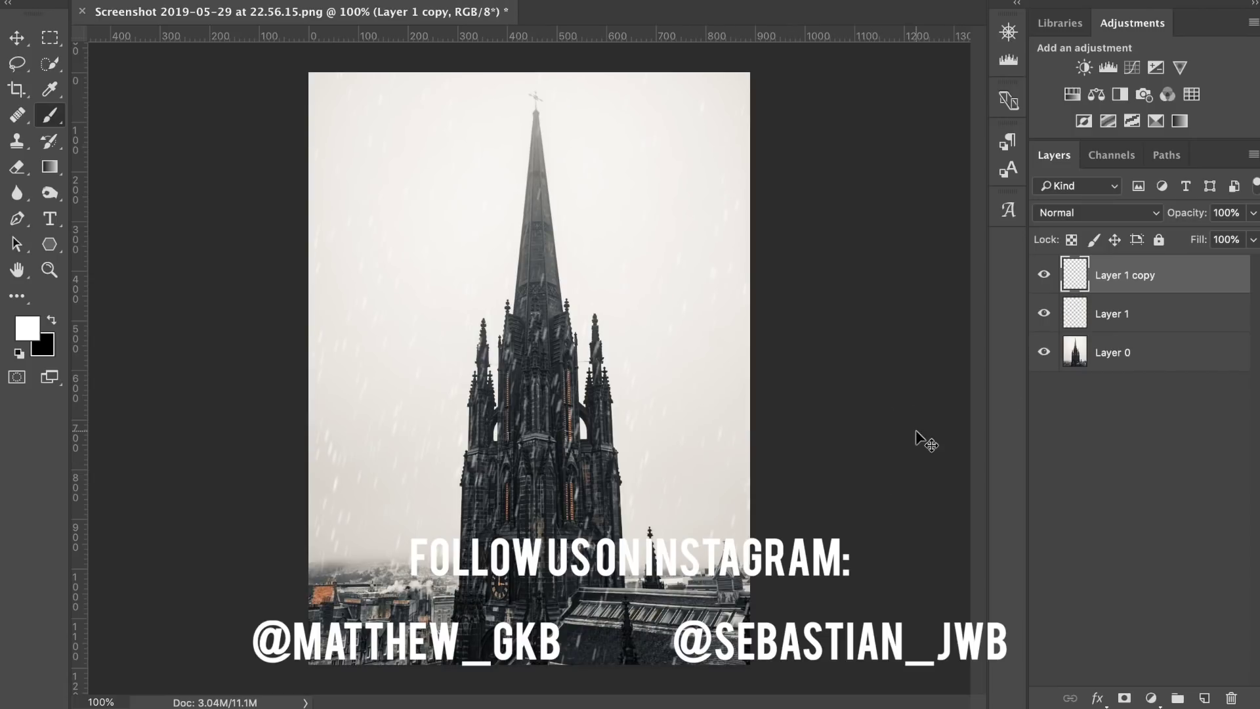
{"action": "key", "text": "ctrl+j"}
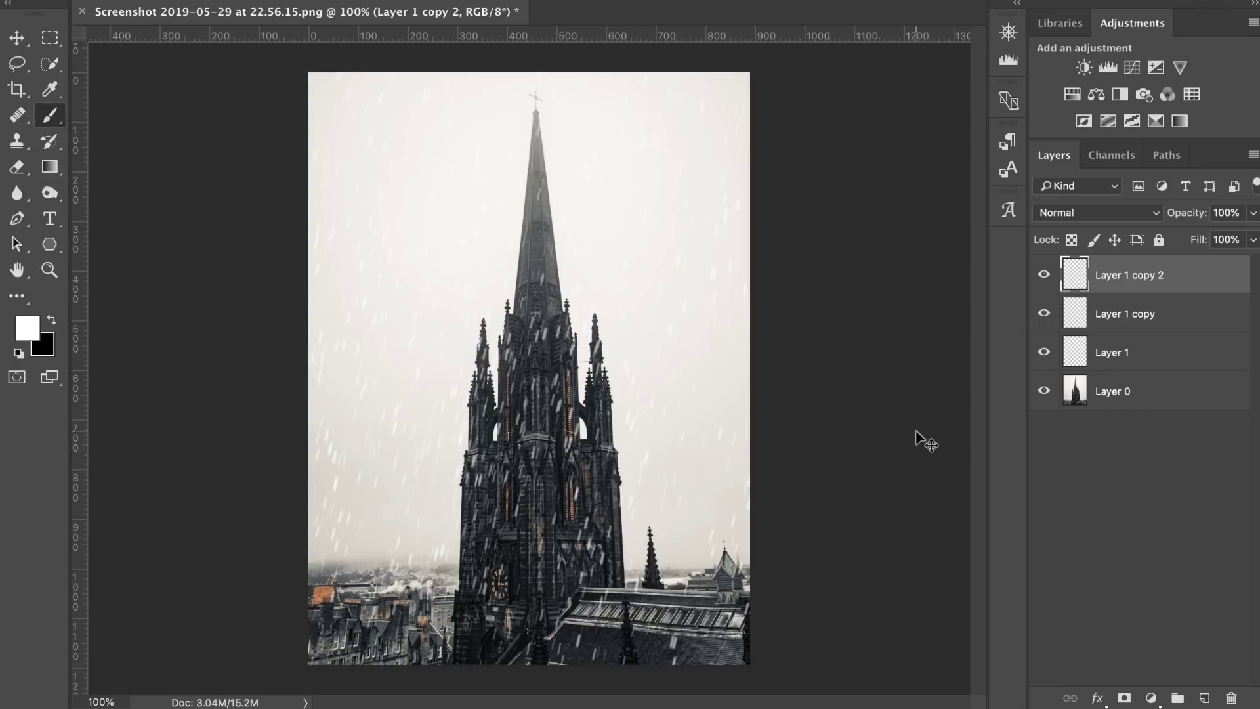
{"action": "key", "text": "ctrl+j"}
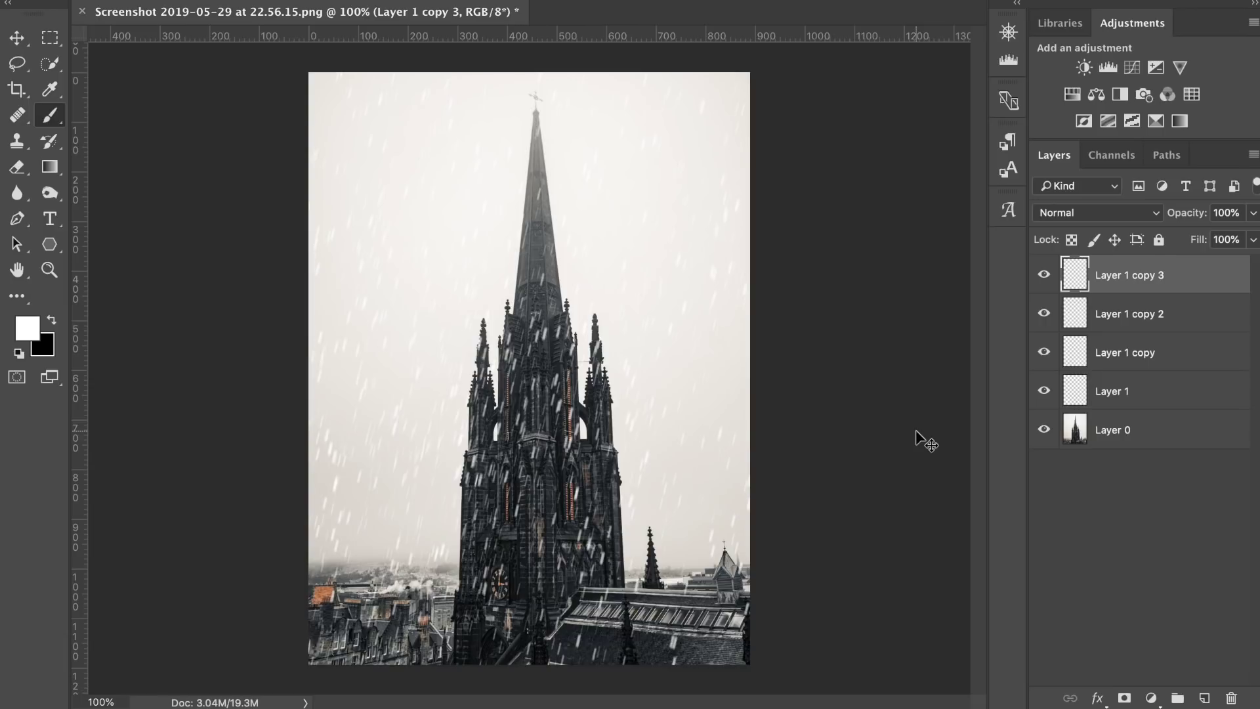
{"action": "key", "text": "ctrl+z"}
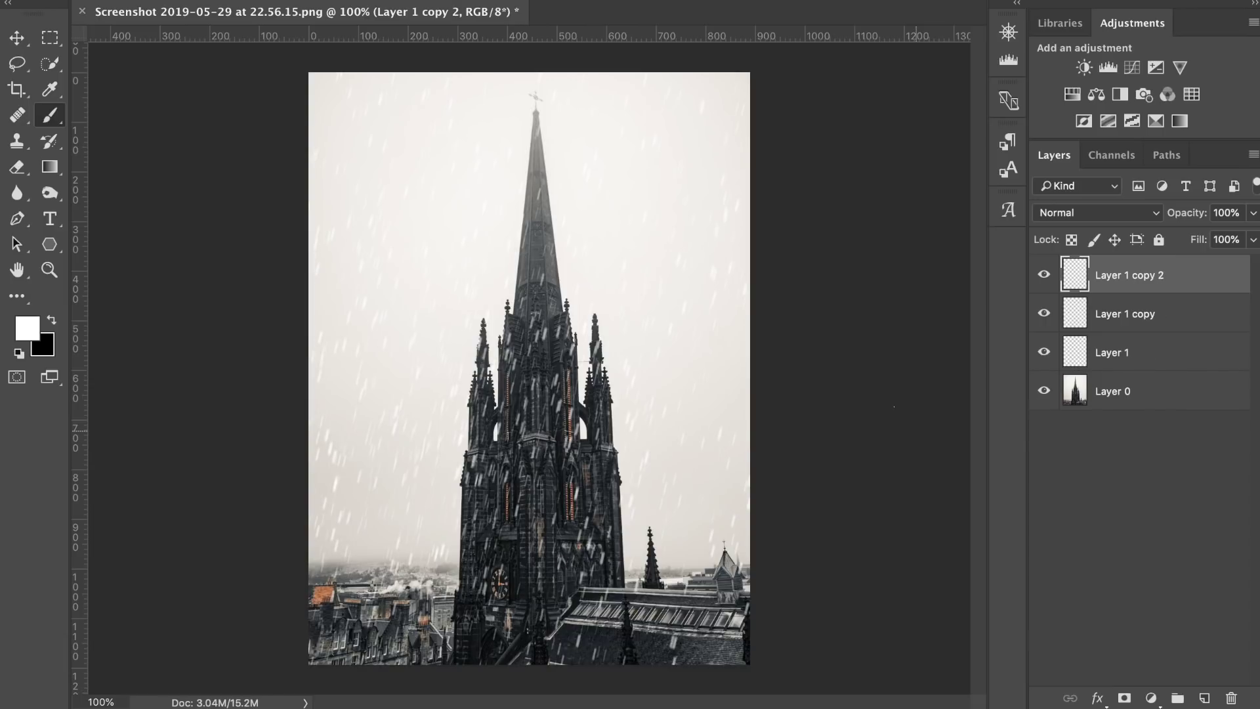
{"action": "key", "text": "ctrl+z"}
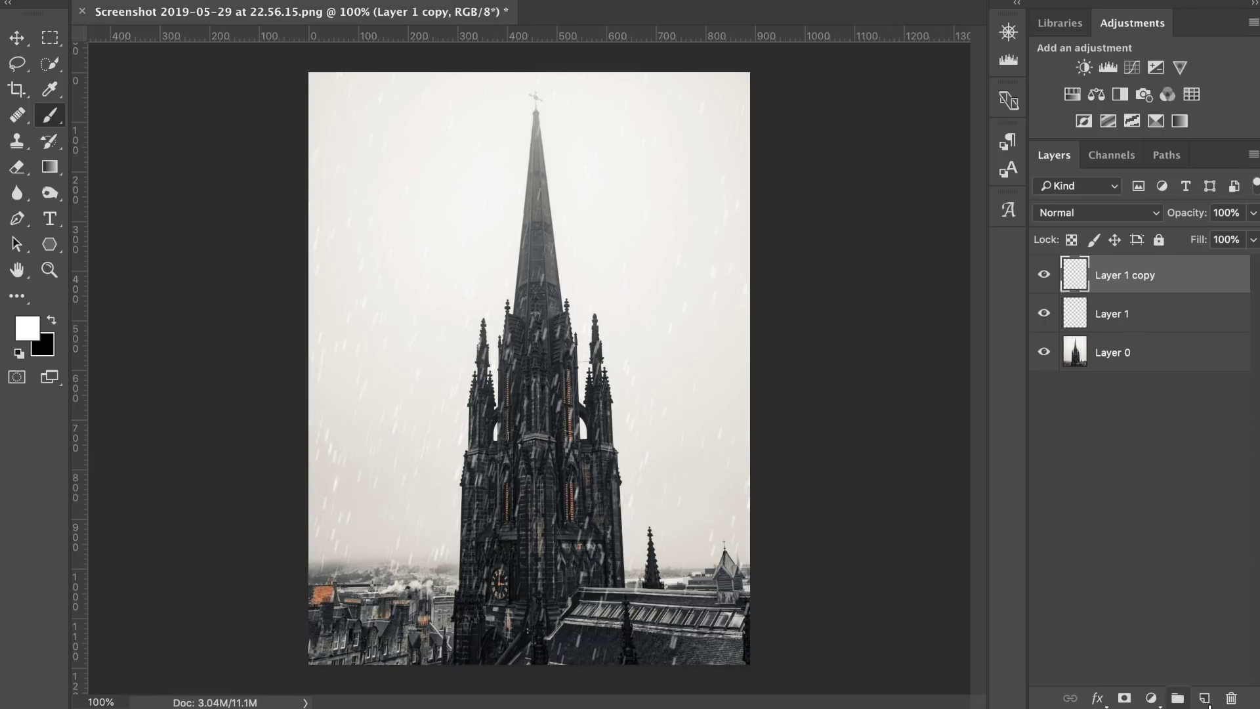
{"action": "left_click", "coordinate": [1205, 699]}
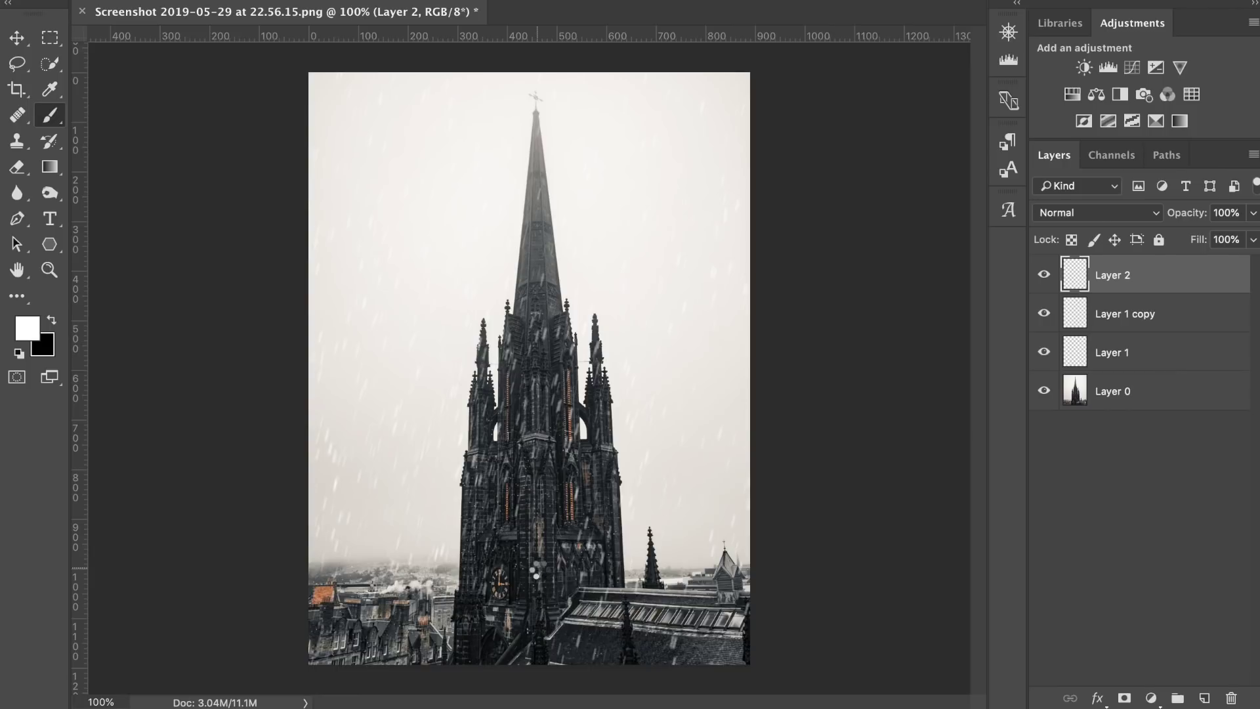
Step: Paint white dots near the clock on Layer 2
{"action": "left_click", "coordinate": [538, 570]}
Step: Undo a stray filter, then apply a 10-pixel Motion Blur to Layer 2's dots
{"action": "left_click", "coordinate": [476, 0]}
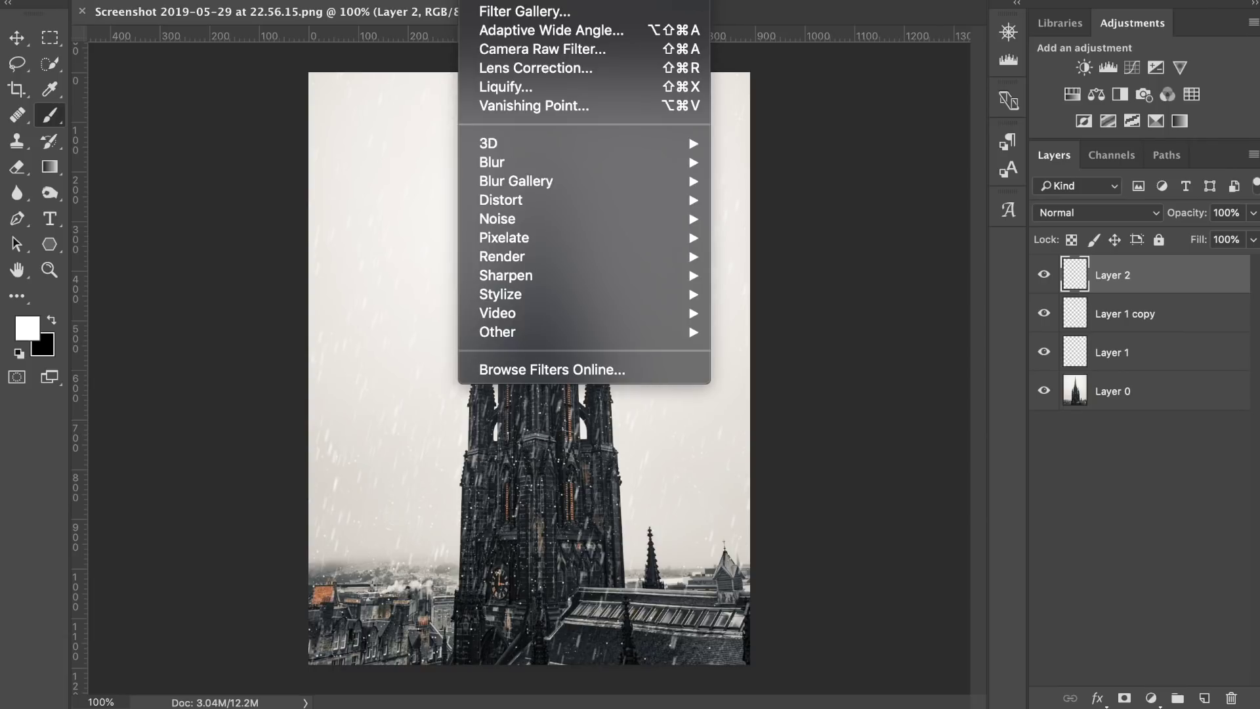
{"action": "left_click", "coordinate": [525, 1]}
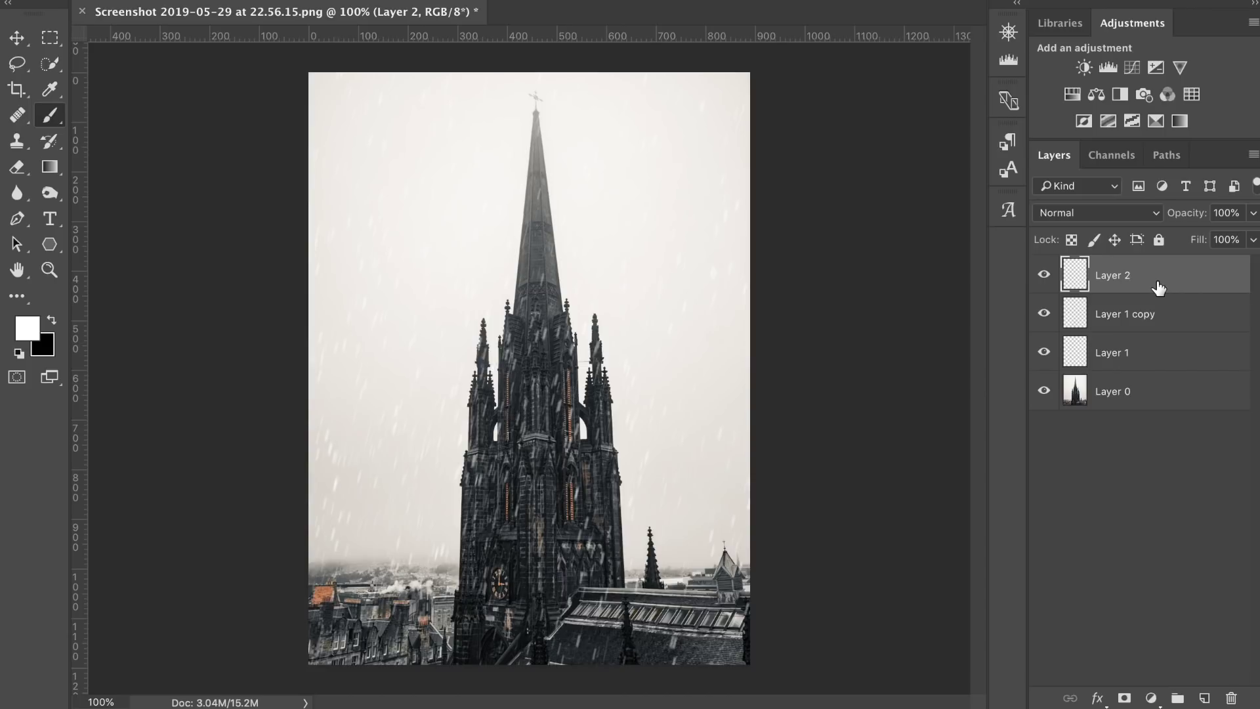
{"action": "key", "text": "super+z"}
{"action": "left_click", "coordinate": [525, 1]}
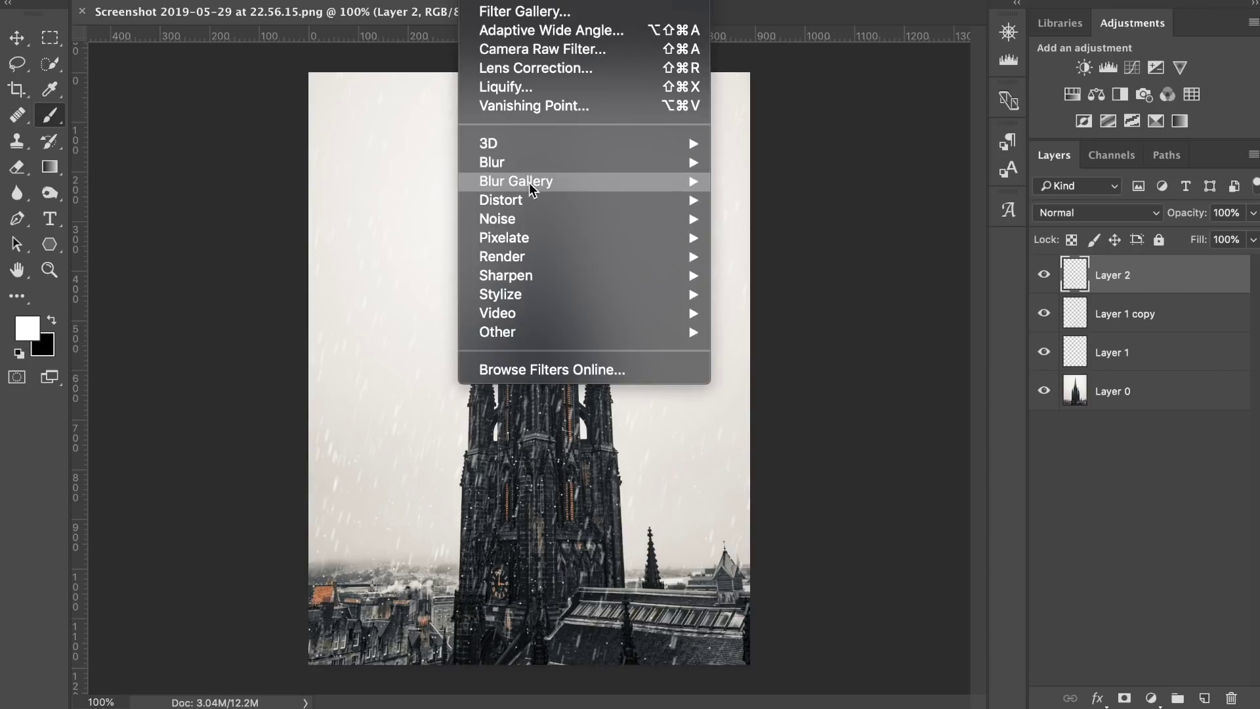
{"action": "mouse_move", "coordinate": [640, 166]}
{"action": "left_click", "coordinate": [773, 281]}
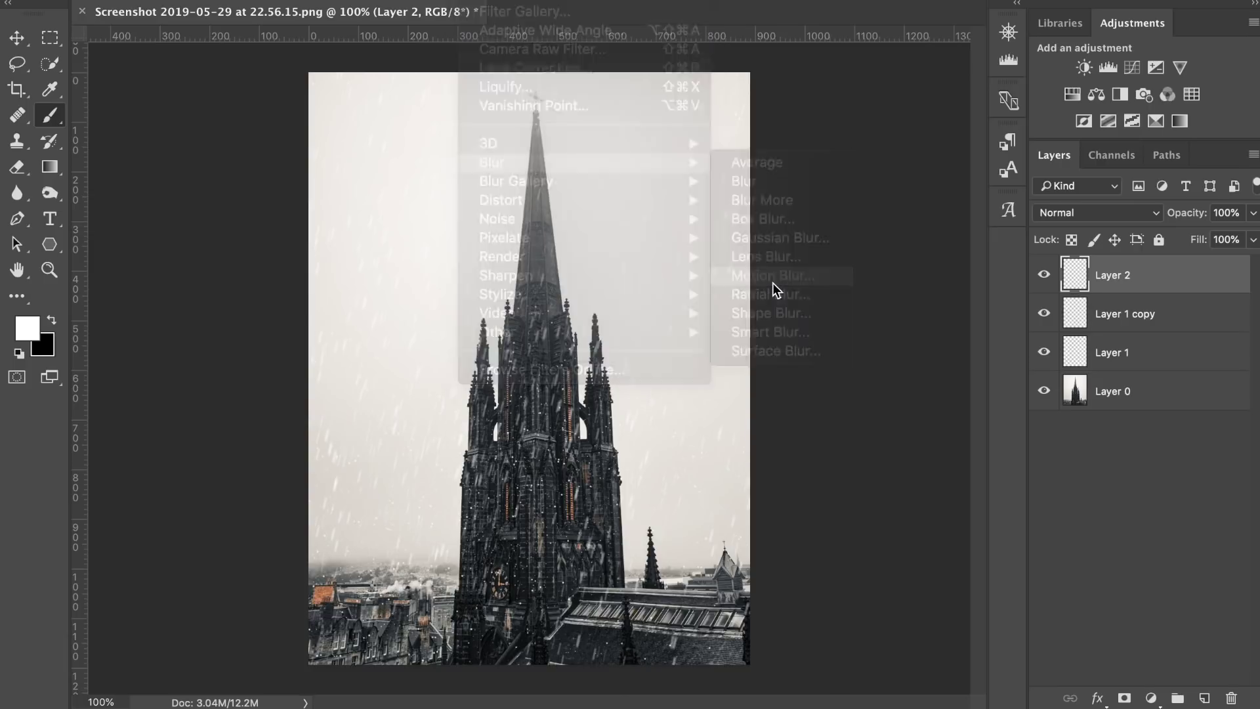
{"action": "left_click_drag", "start_coordinate": [731, 406], "coordinate": [724, 410]}
{"action": "left_click", "coordinate": [956, 96]}
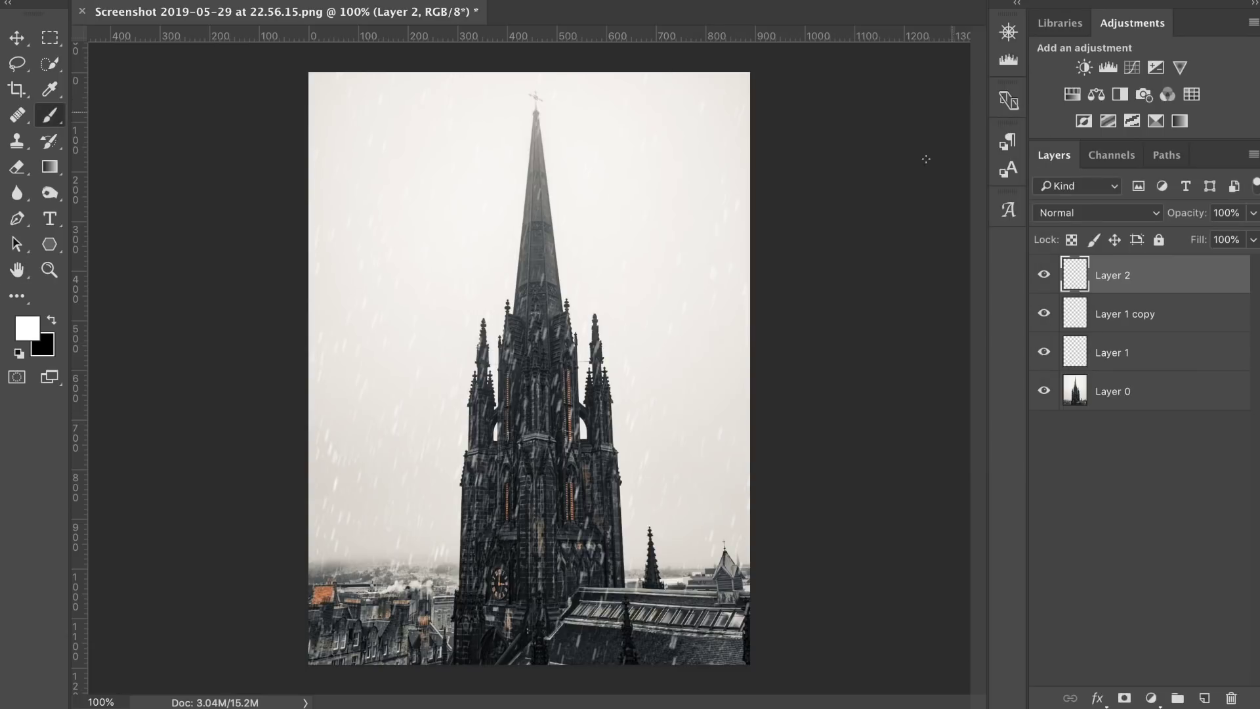
{"action": "key", "text": "ctrl+j"}
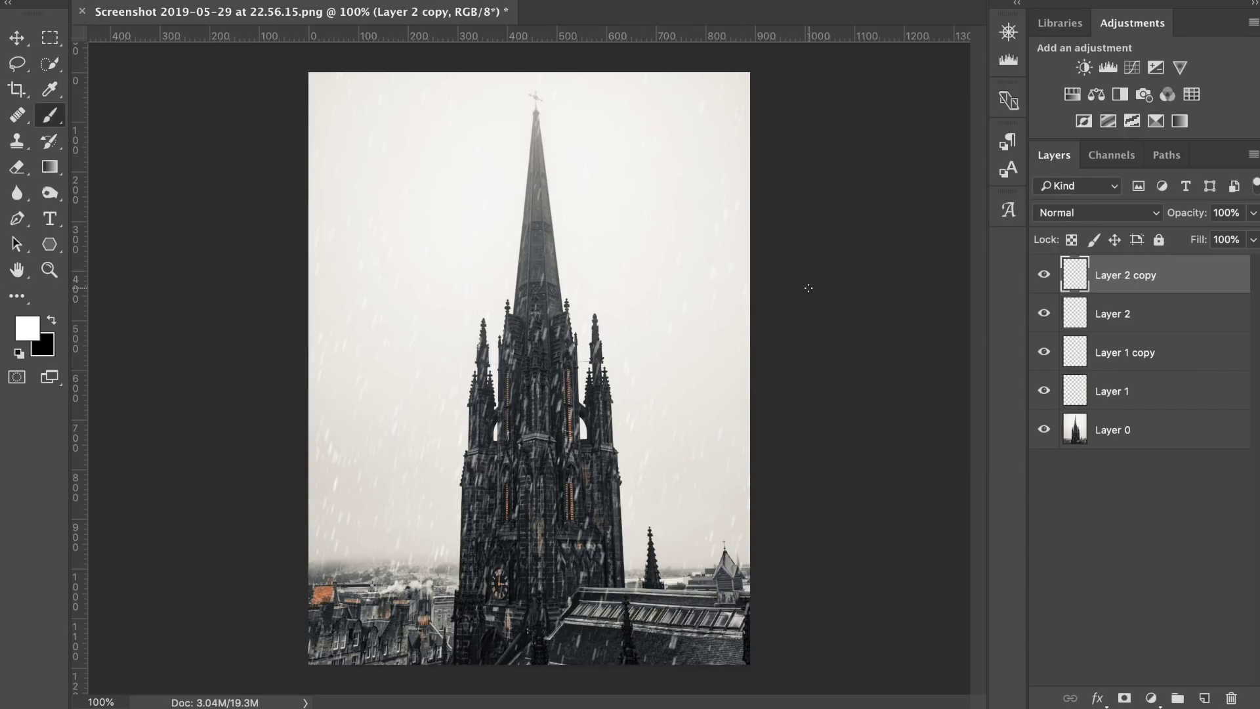